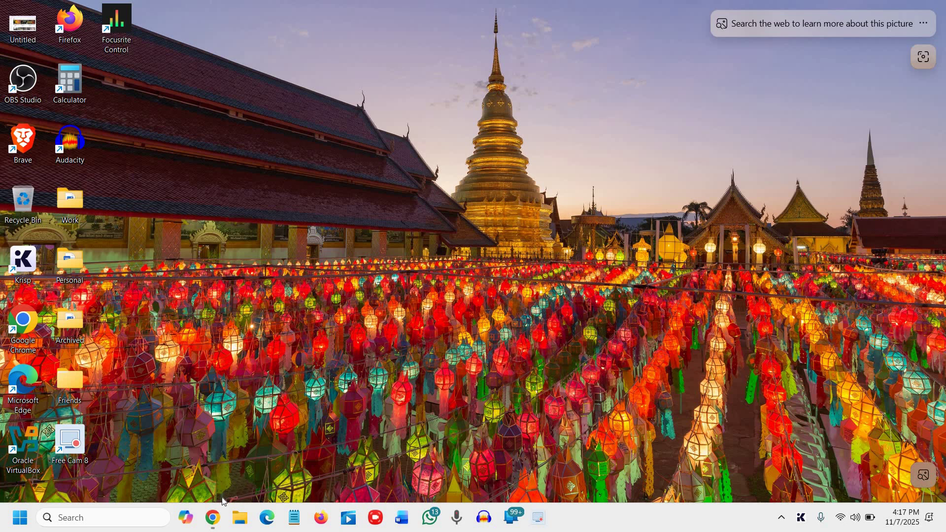
Restore the Chrome window and switch to the already-open Settings – Performance tab.
click(212, 519)
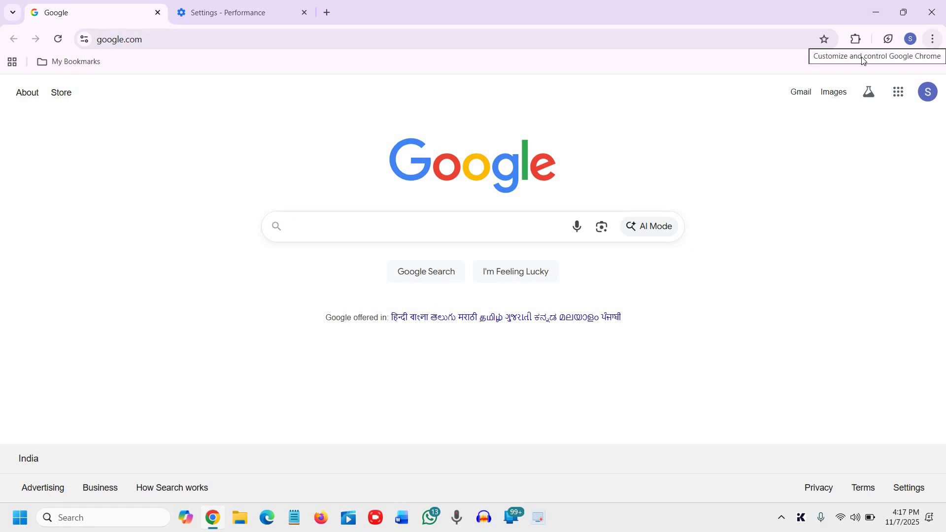
click(933, 42)
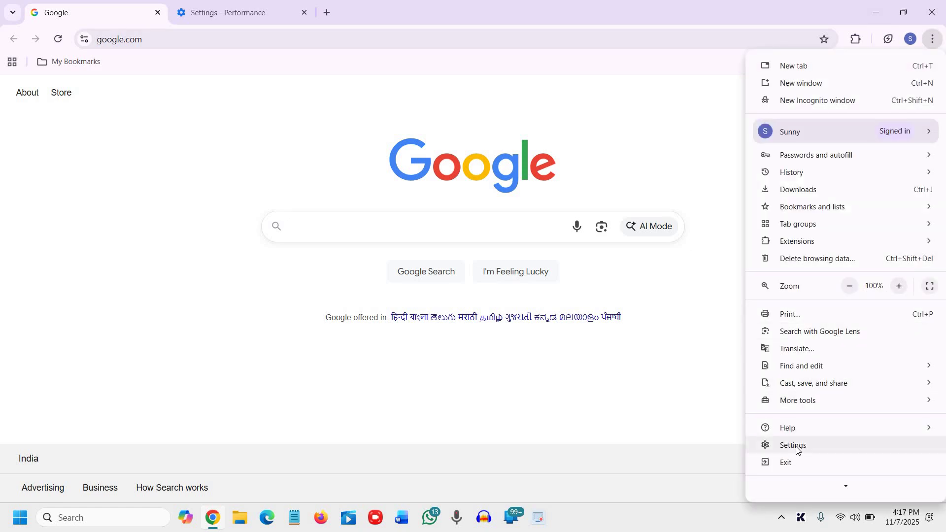
click(241, 13)
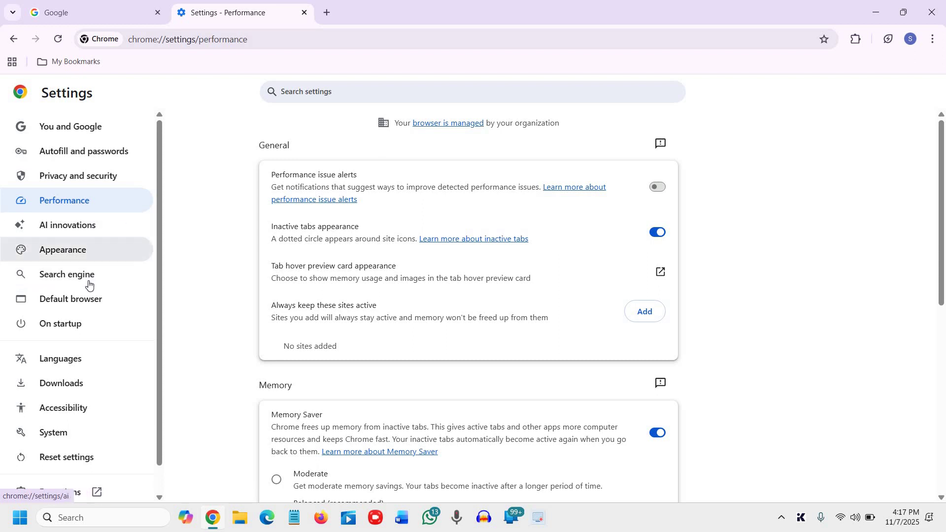
Go to Chrome's System settings so background apps stop running after Chrome closes.
click(73, 202)
scroll(95, 332, down, 2)
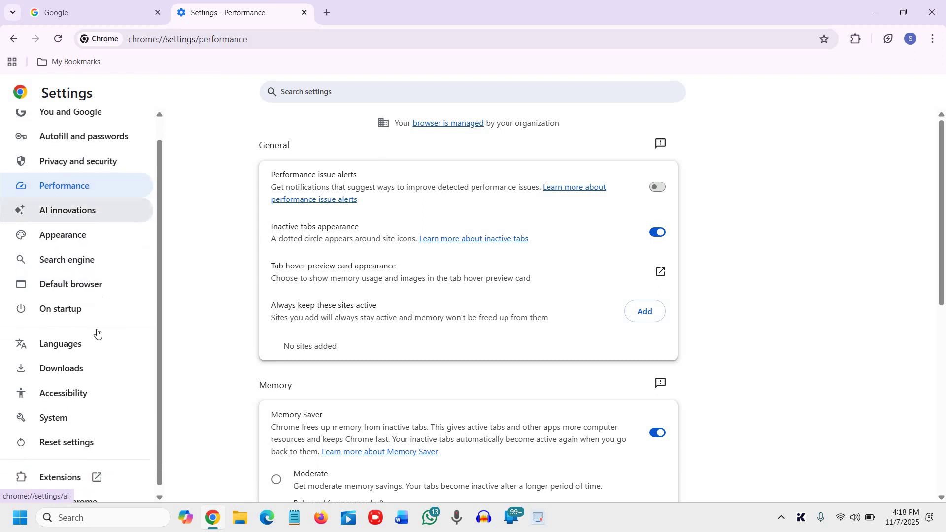
click(59, 409)
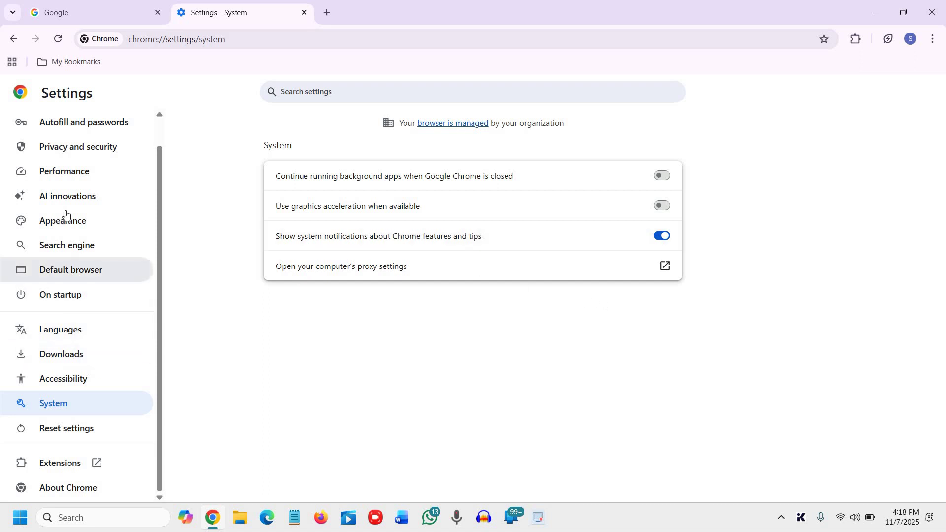
Search the settings for 'preload' and switch the Preload pages toggle off.
click(68, 153)
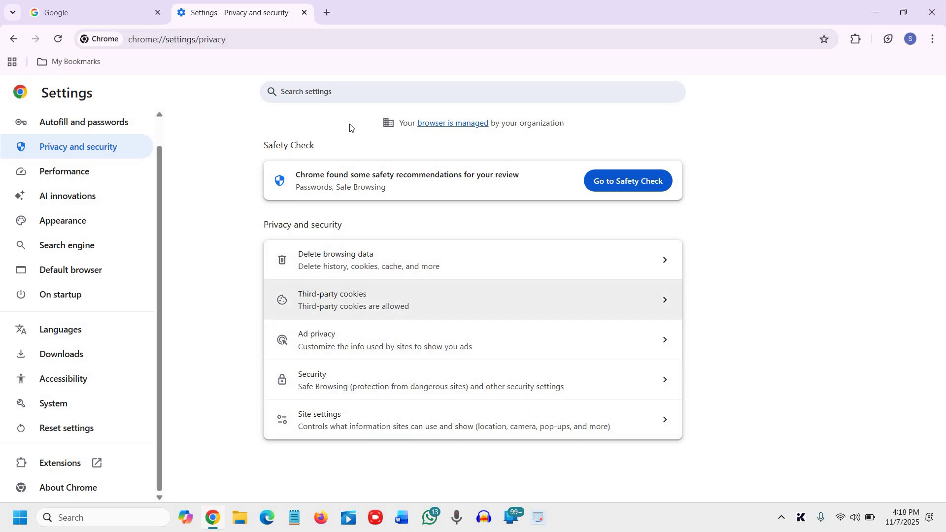
click(326, 93)
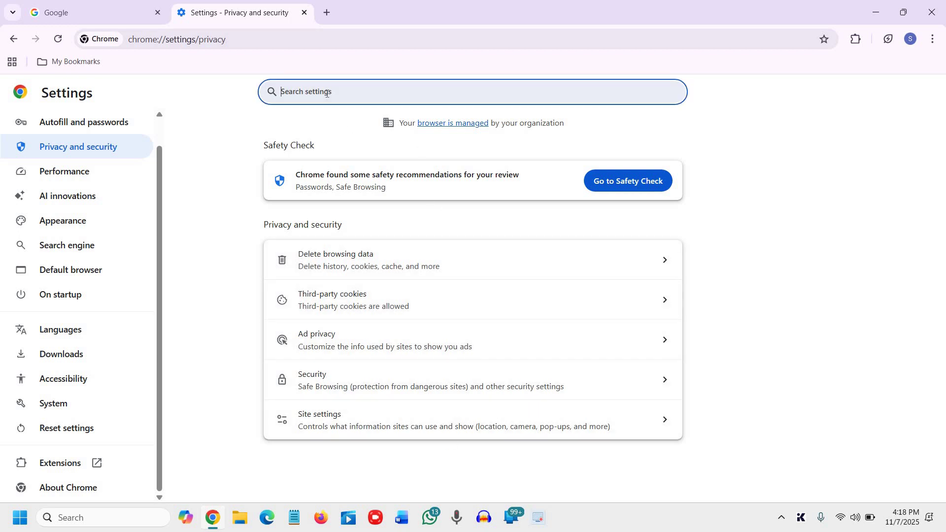
text(pre)
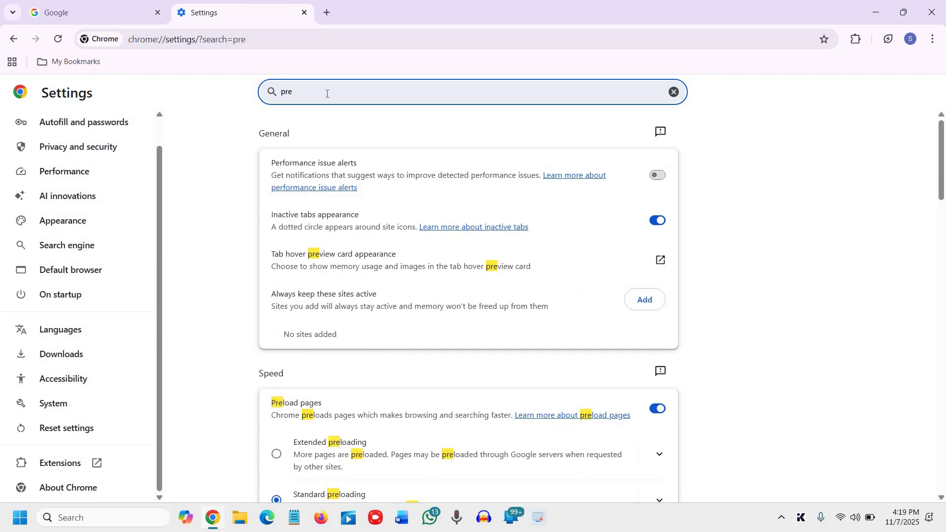
scroll(348, 359, down, 1)
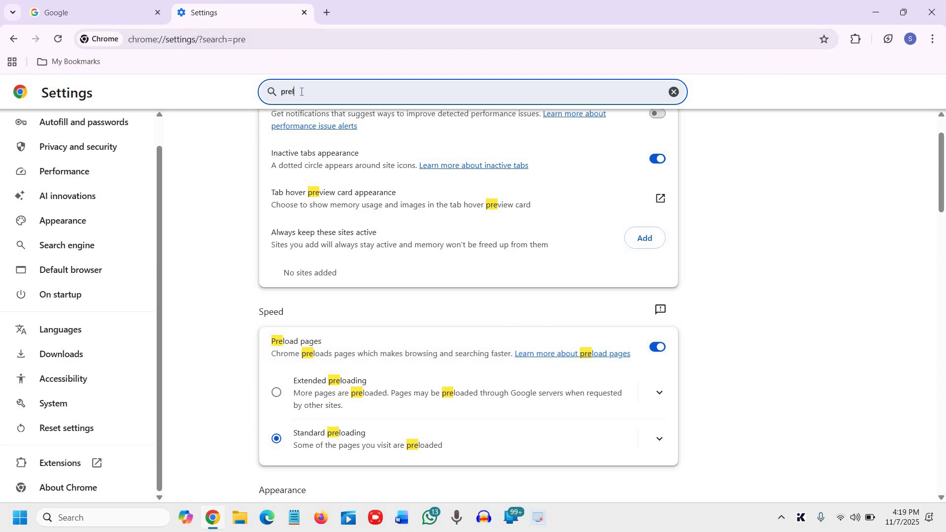
text(load)
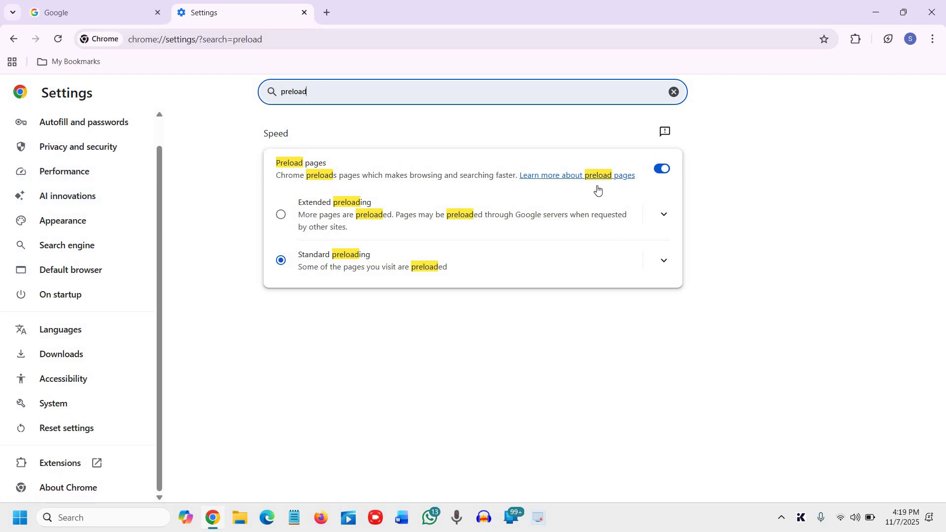
click(660, 170)
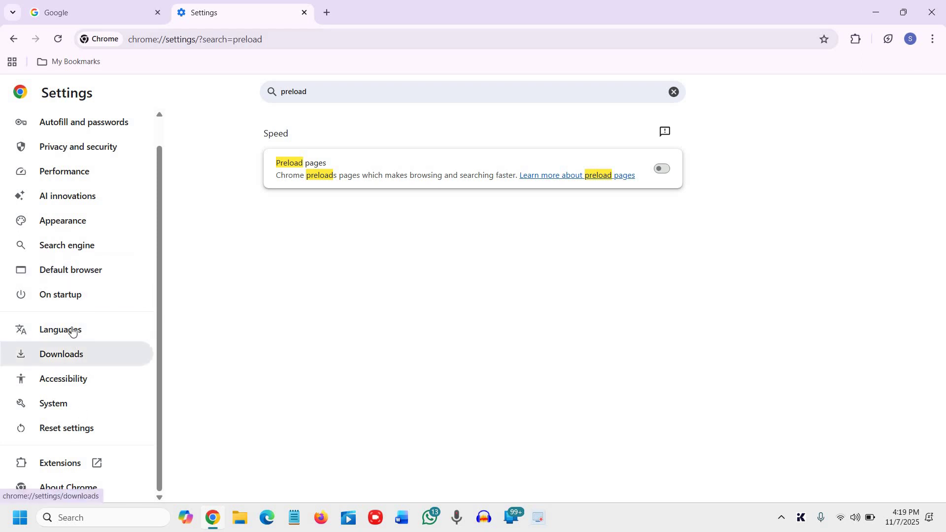
Review the Delete browsing data options under Privacy and security, then cancel without deleting.
scroll(84, 283, up, 1)
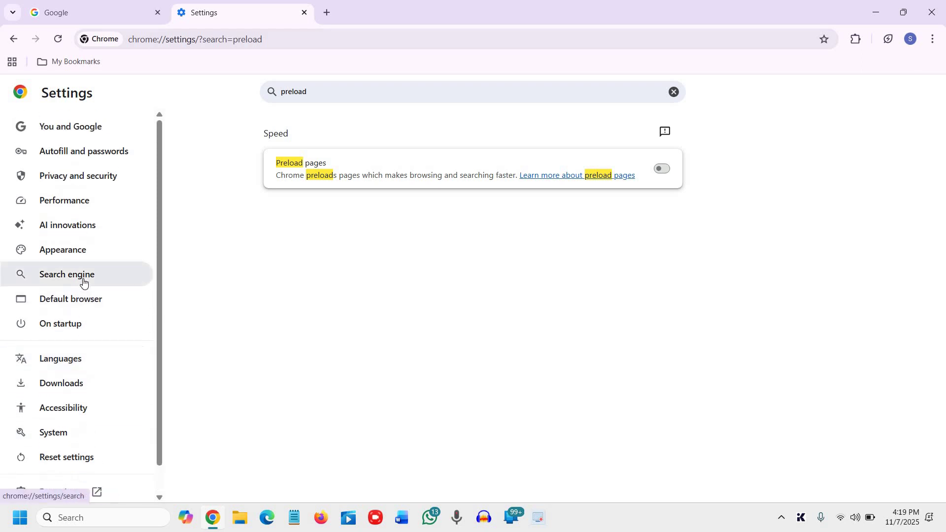
click(88, 177)
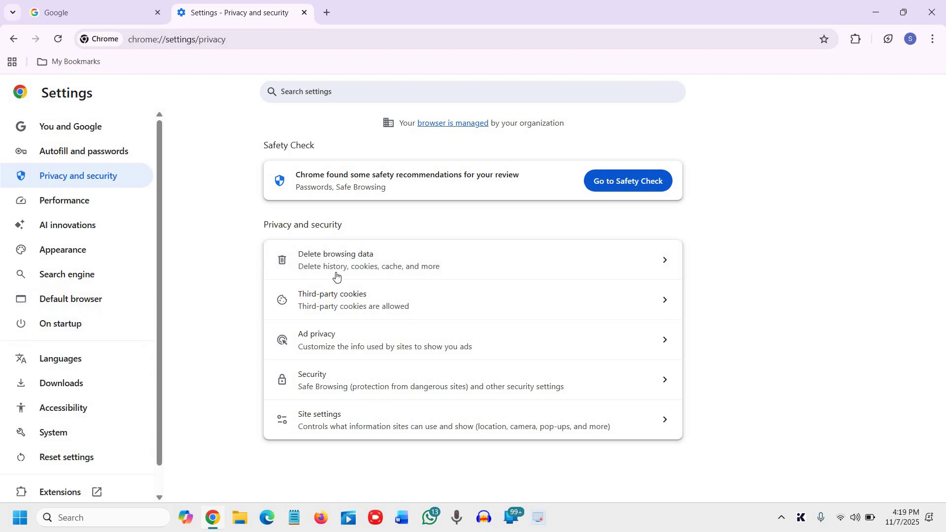
click(376, 275)
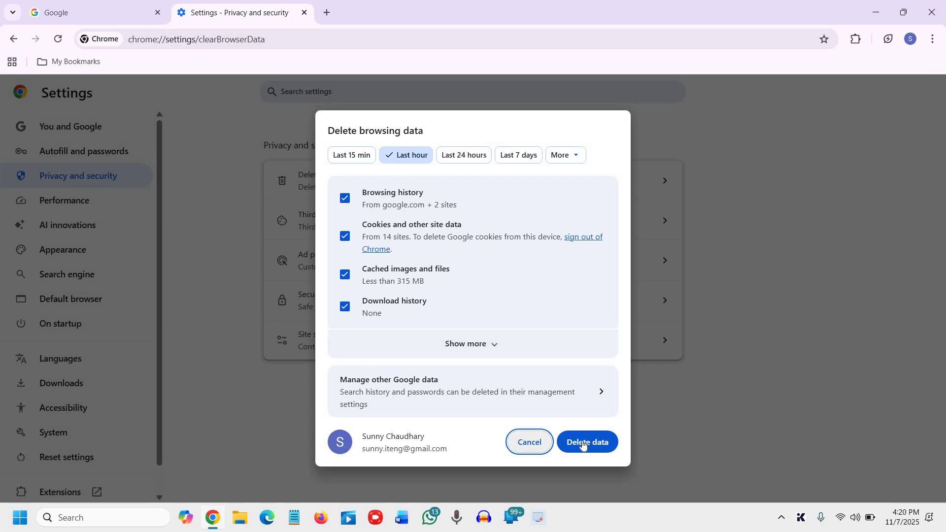
click(530, 444)
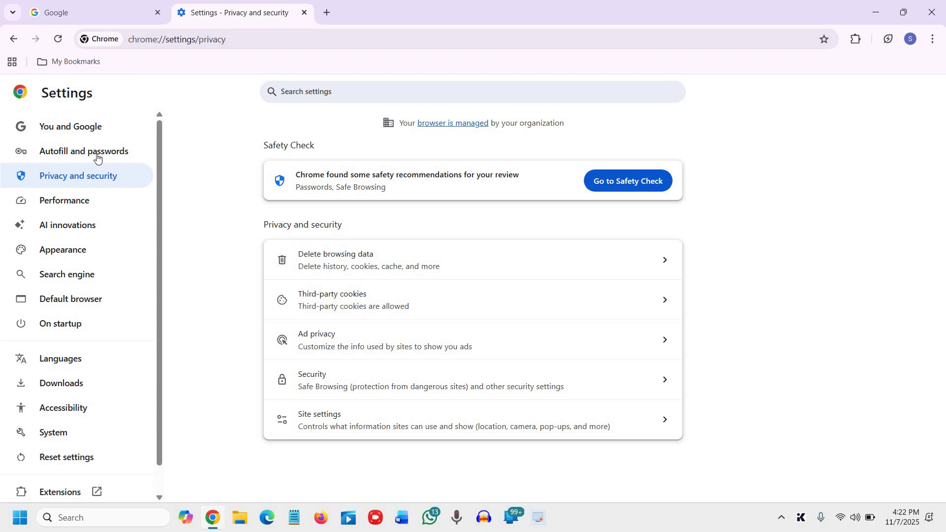
In Site settings > Notifications, try blocking notifications, then reselect 'Sites can ask to send notifications'.
click(103, 179)
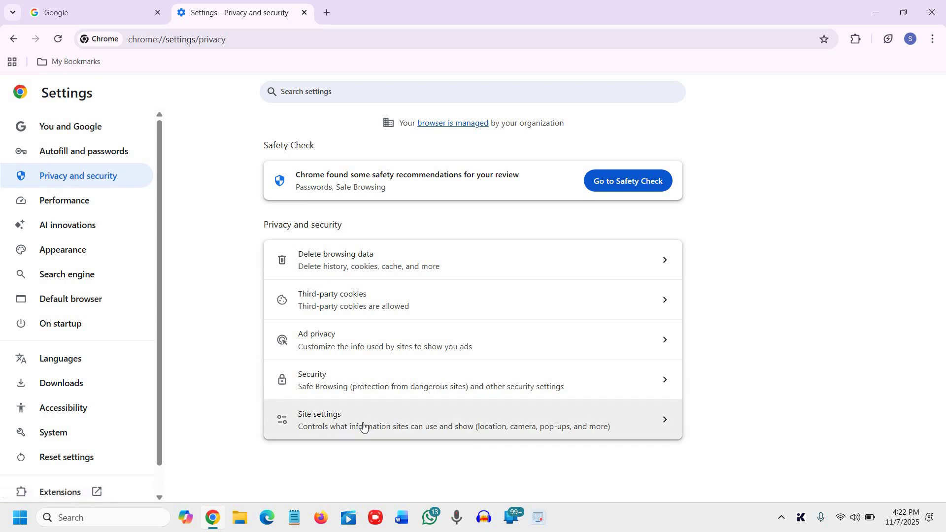
click(361, 427)
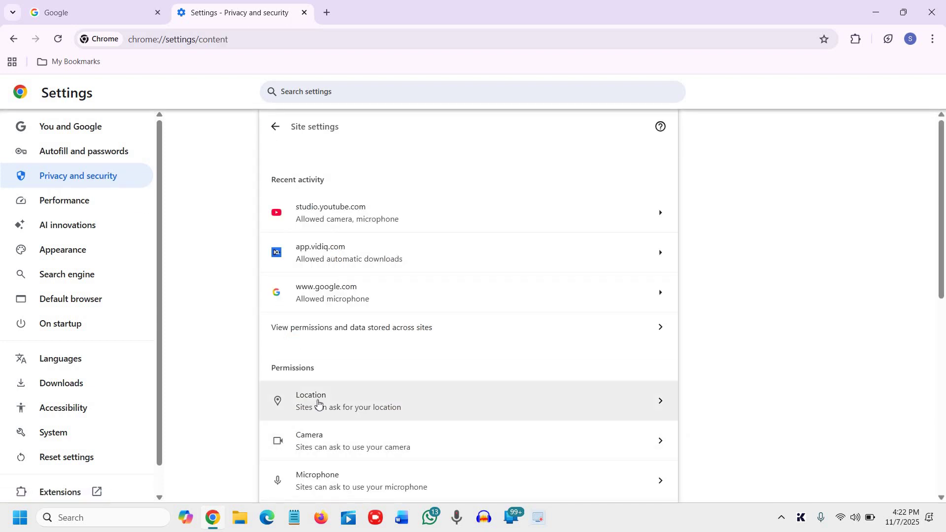
scroll(425, 424, down, 7)
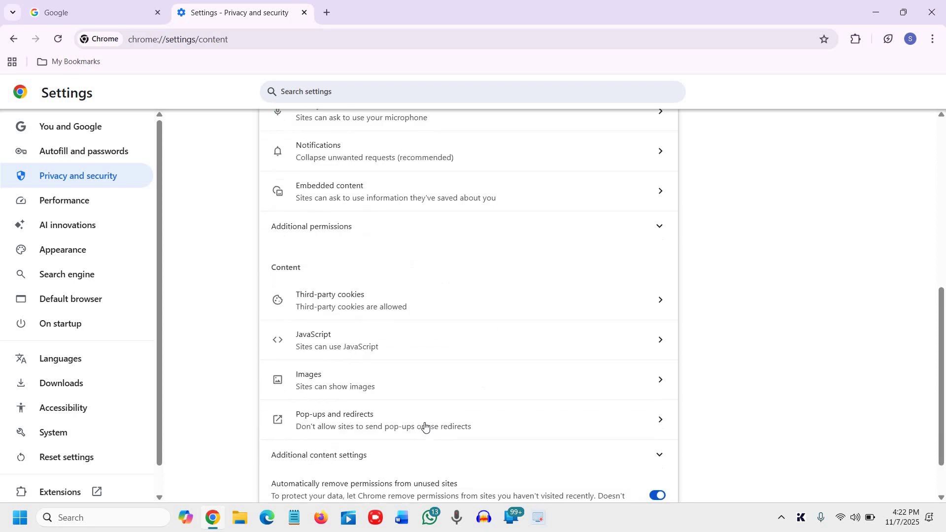
scroll(425, 426, down, 1)
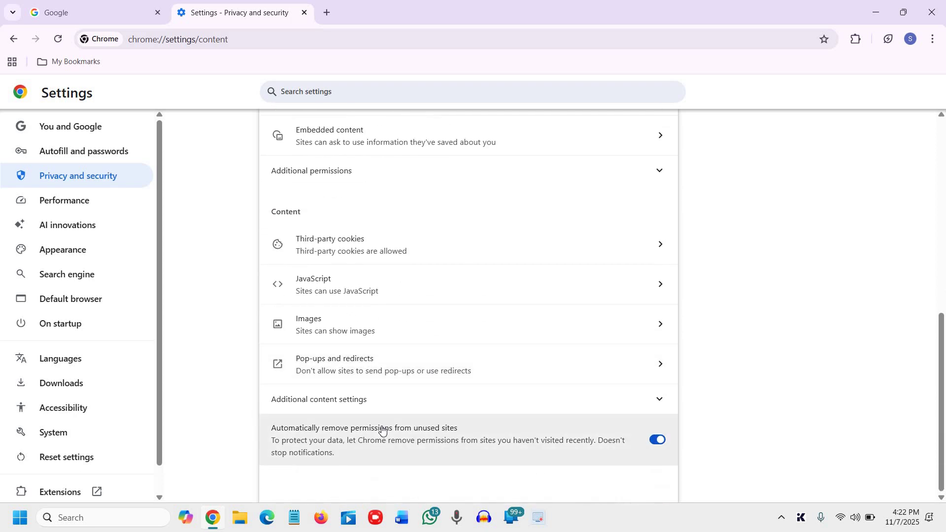
scroll(383, 428, up, 3)
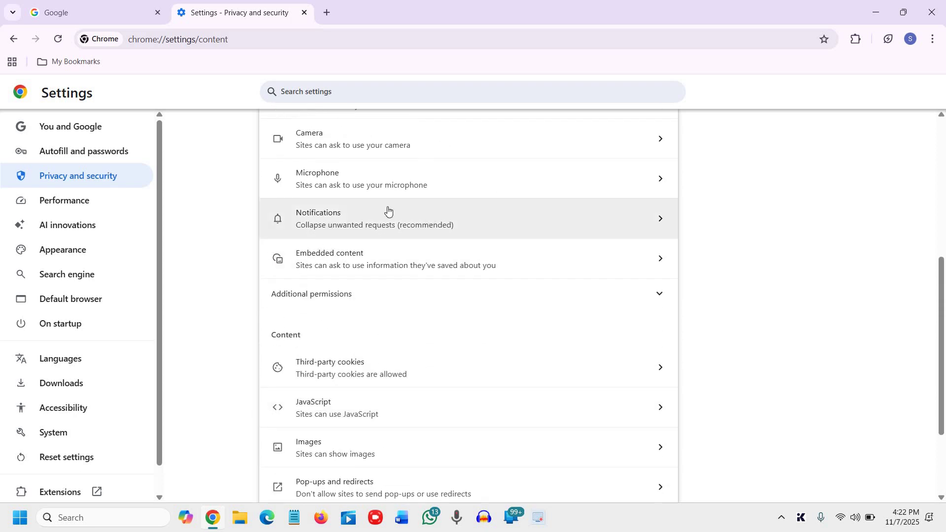
click(578, 224)
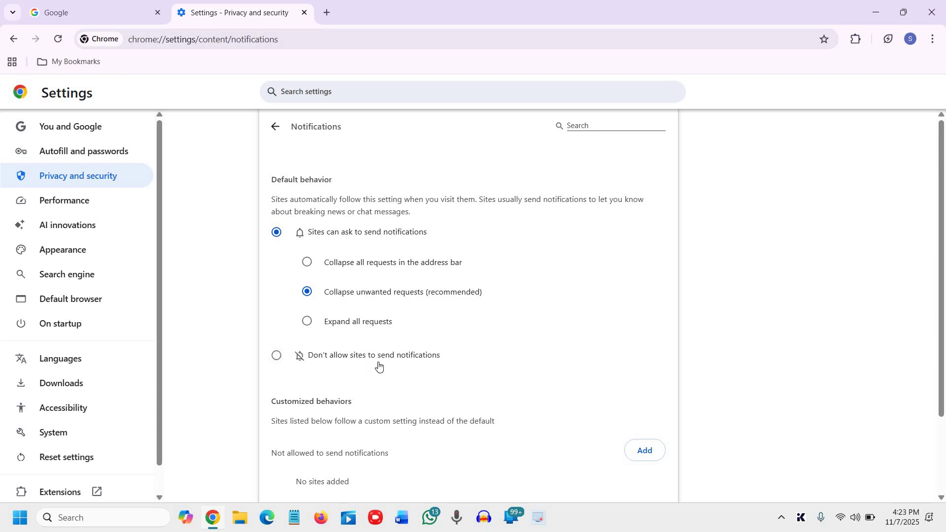
click(277, 356)
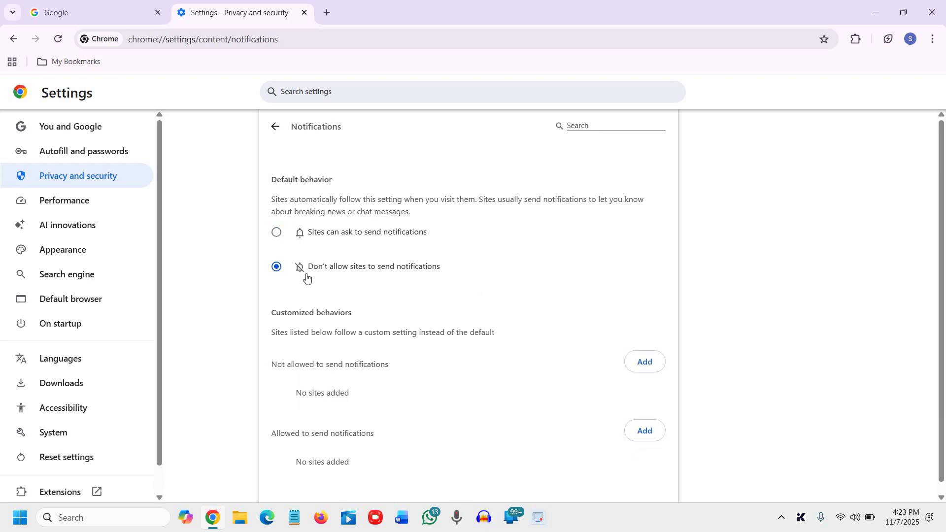
click(279, 234)
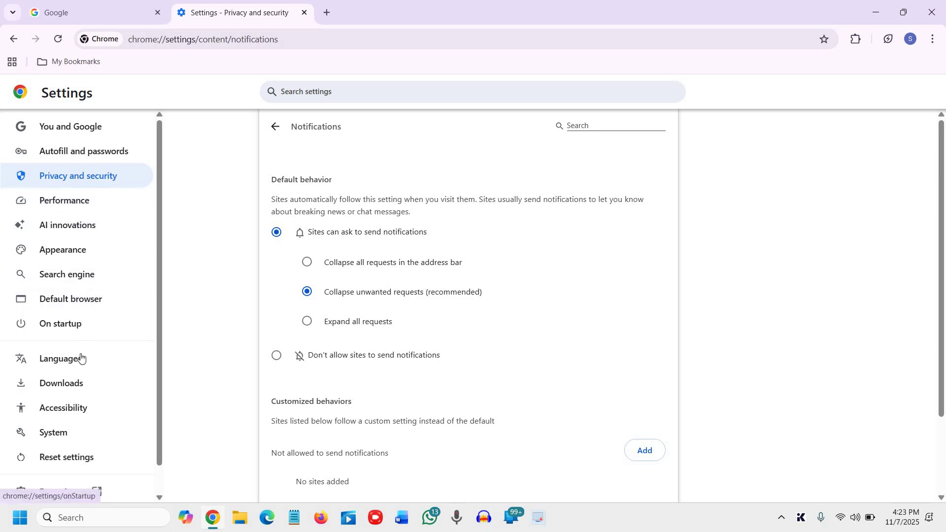
Select 'Block third-party cookies' under Privacy and security > Third-party cookies.
scroll(99, 332, down, 1)
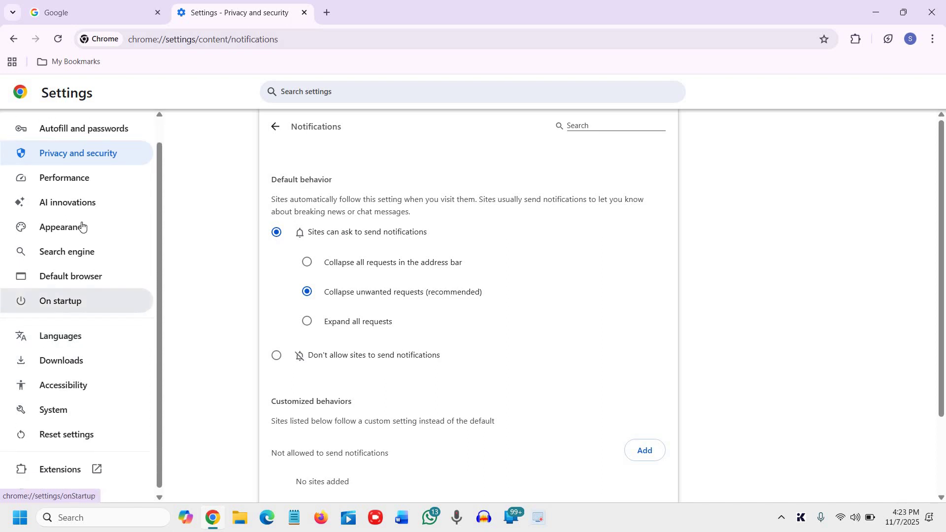
scroll(66, 184, up, 1)
click(69, 182)
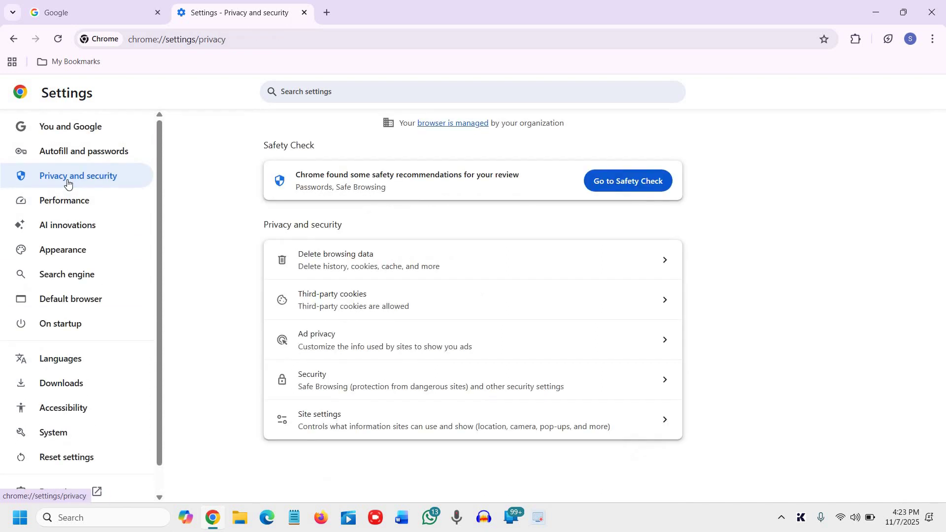
click(438, 314)
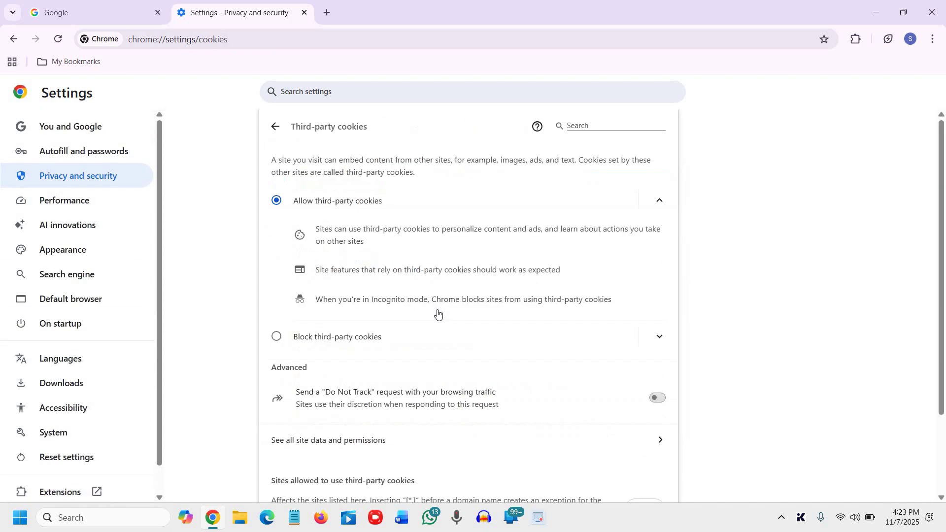
click(277, 338)
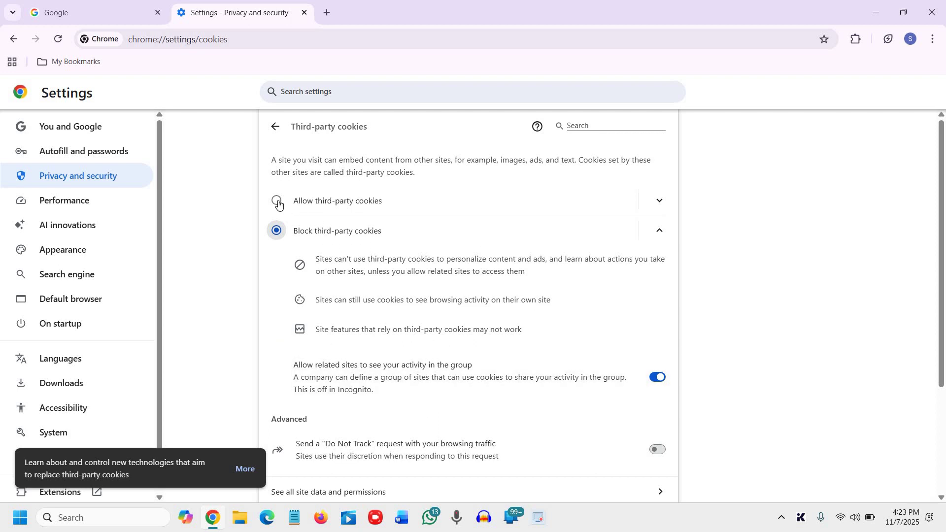
scroll(440, 333, down, 3)
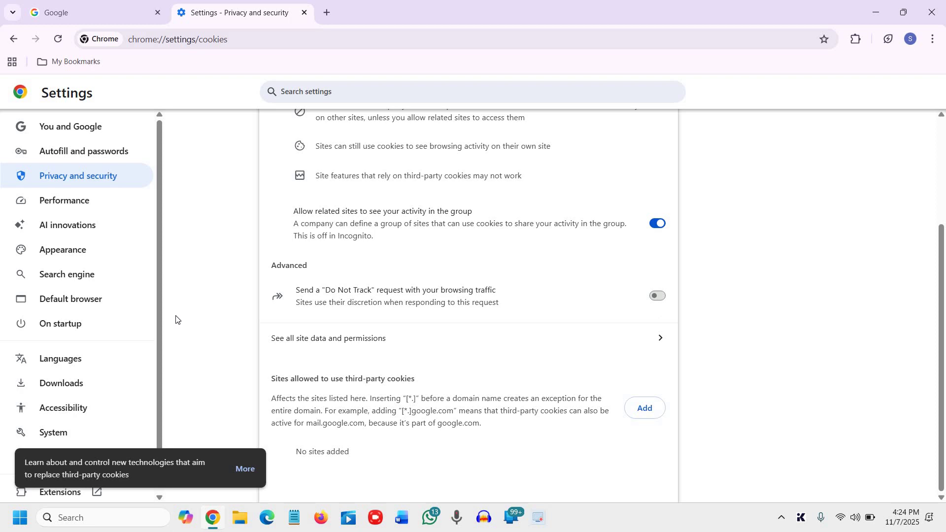
Change the default search engine to Google and confirm it with Set as default.
click(85, 278)
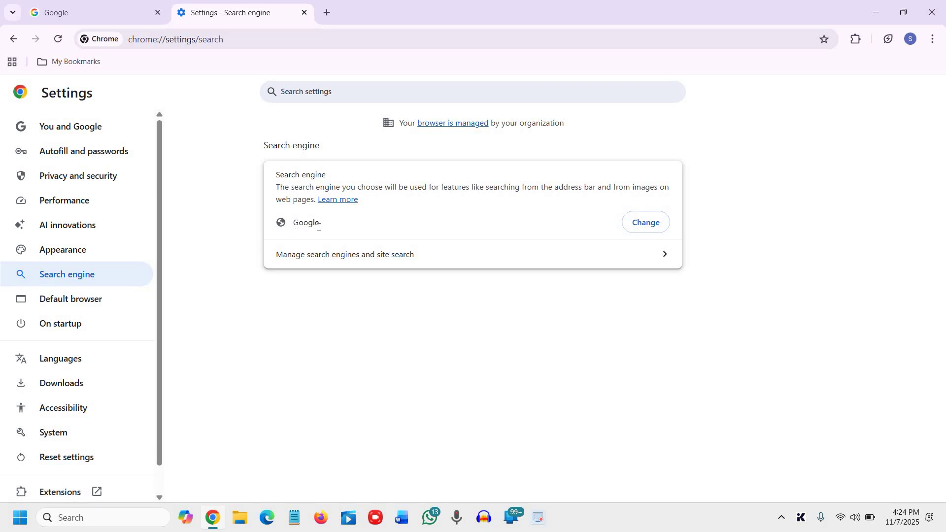
click(655, 226)
click(604, 200)
click(580, 417)
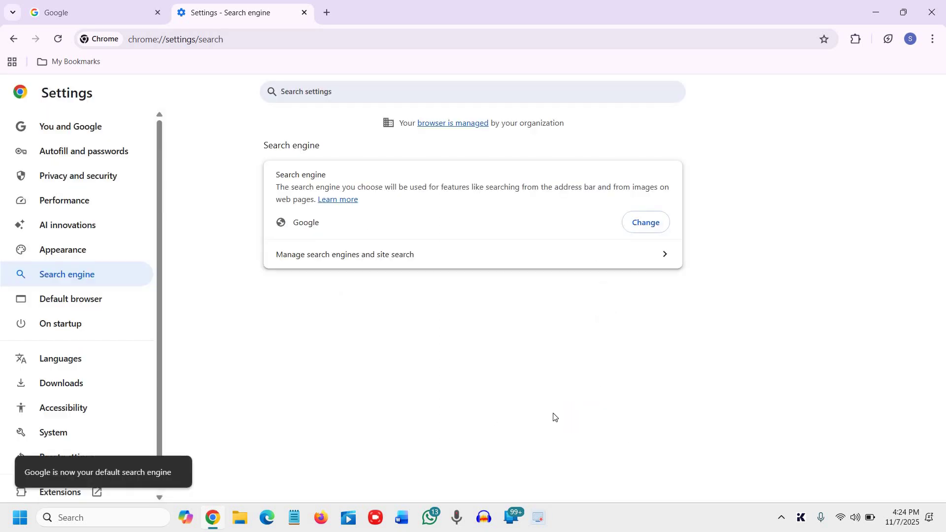
click(86, 326)
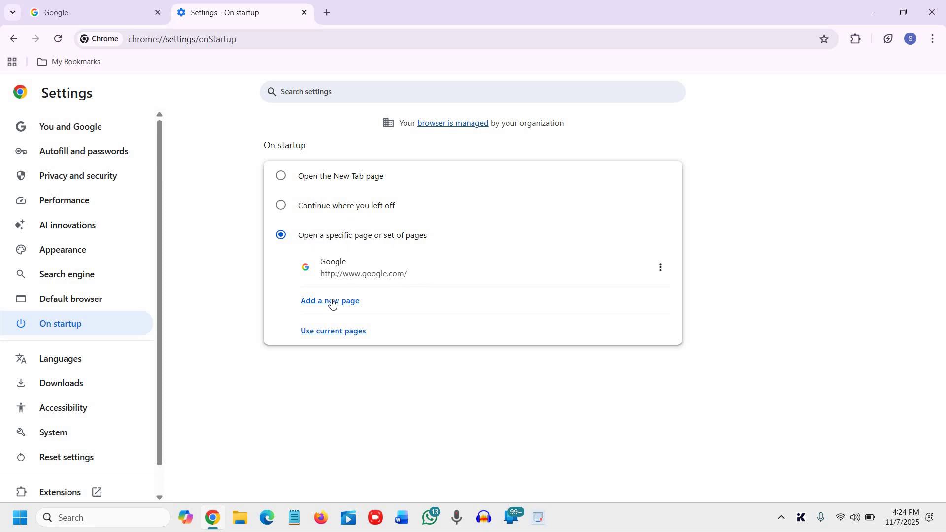
click(353, 289)
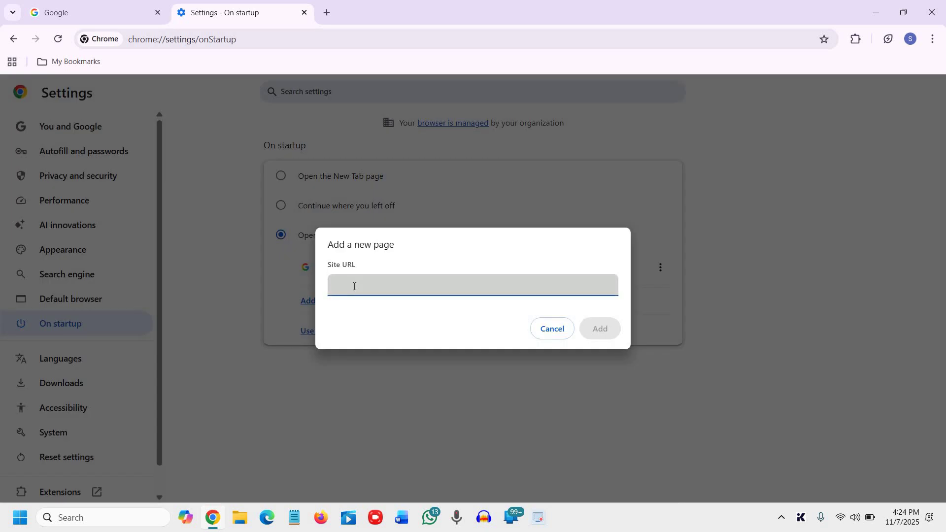
text(www.google.co)
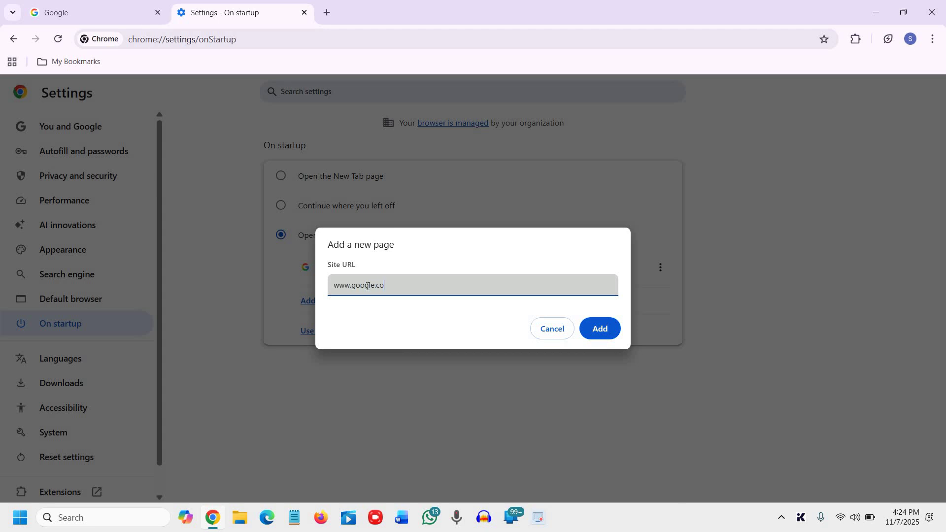
text(m)
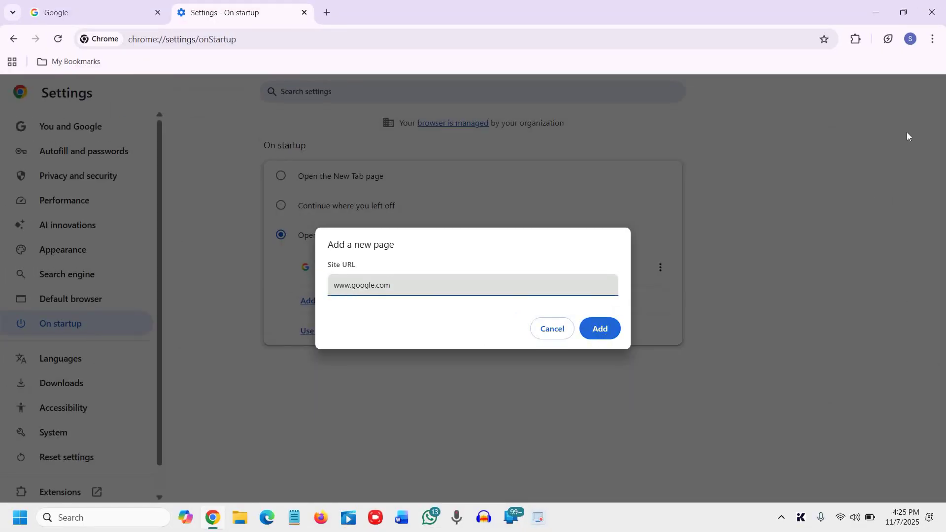
click(782, 338)
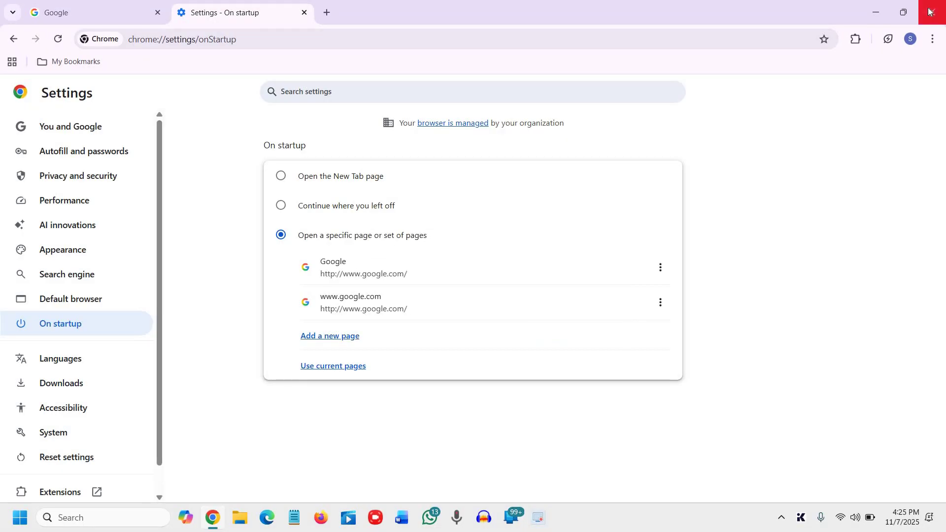
Relaunch Chrome, maximize it, check both Google startup tabs, then close it with Alt+F4.
click(930, 11)
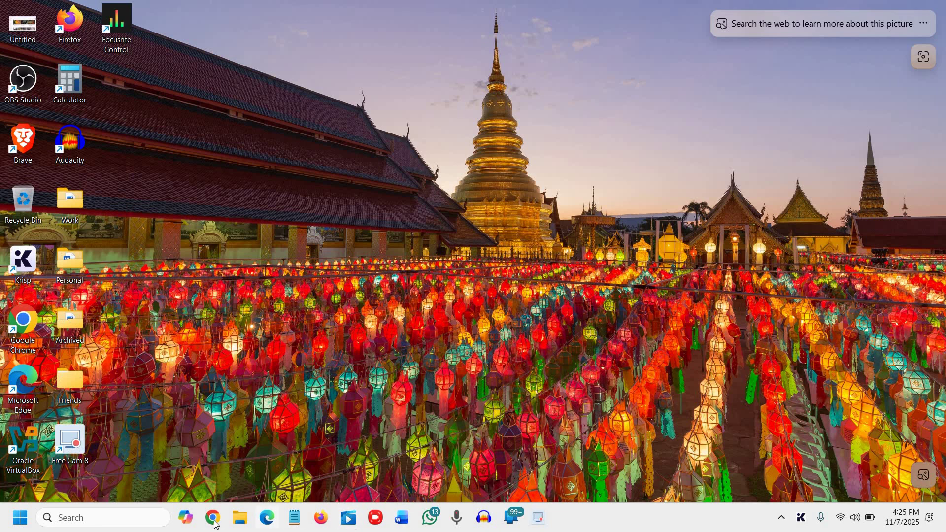
click(213, 517)
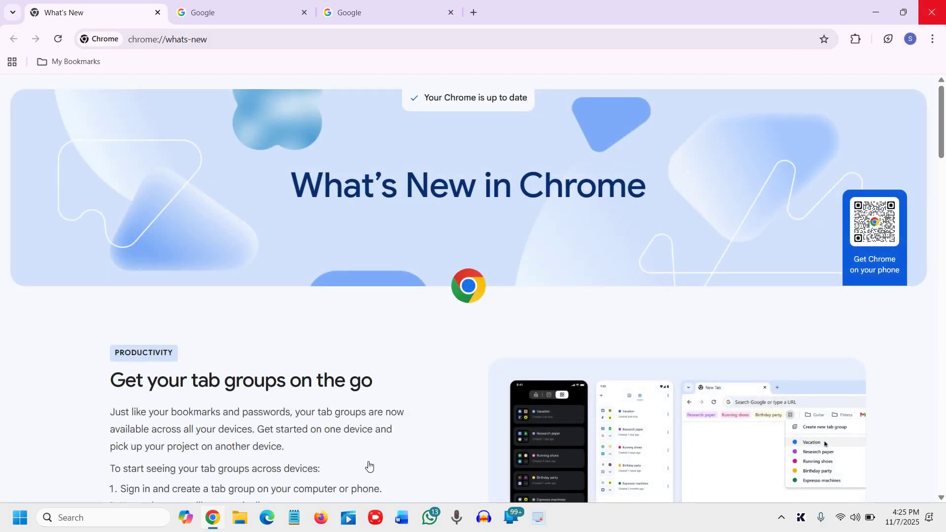
click(931, 11)
click(213, 517)
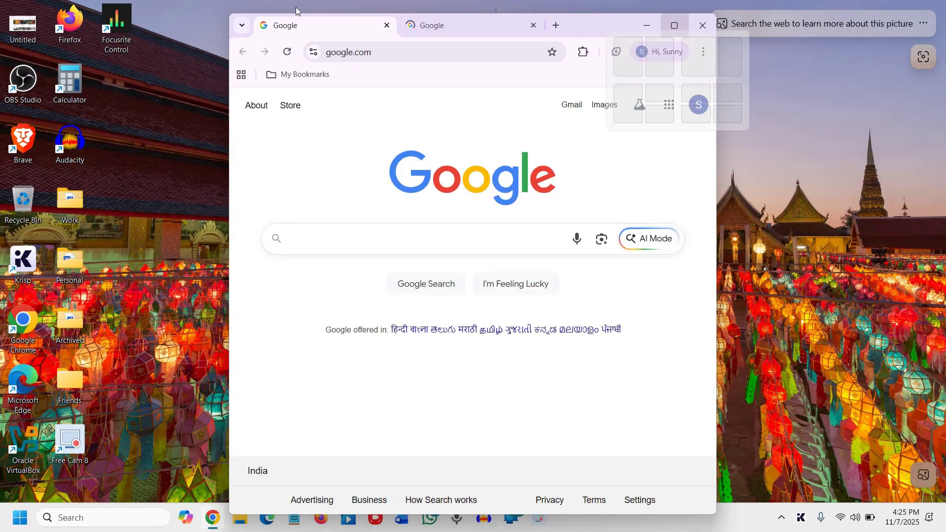
click(675, 25)
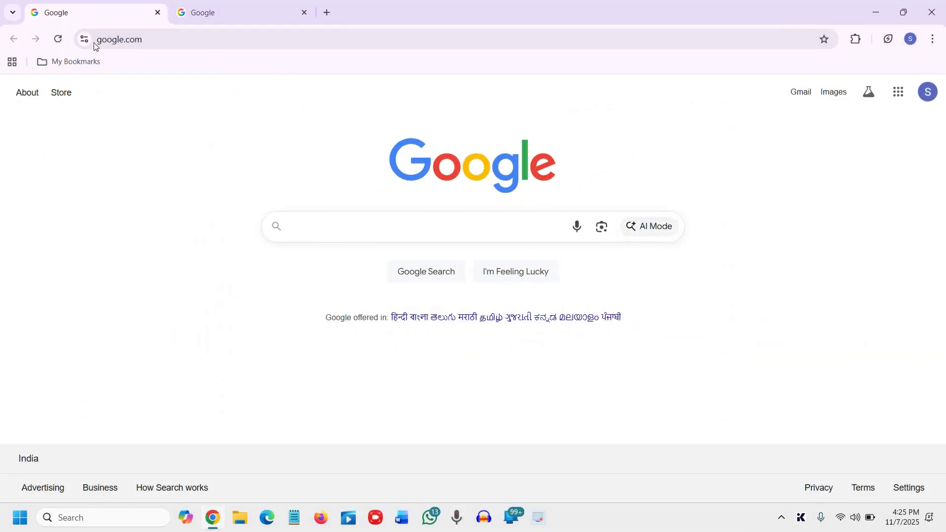
key(ctrl+Tab)
key(ctrl+Tab)
key(alt+F4)
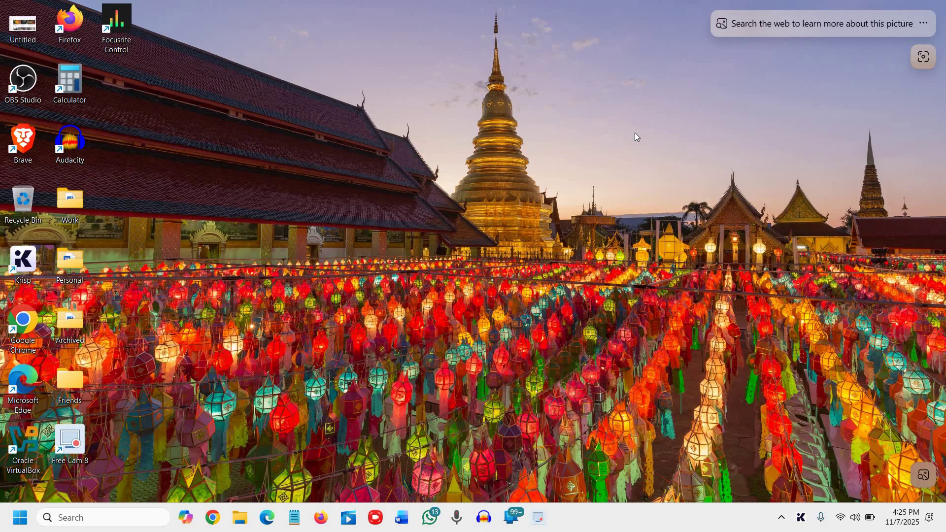